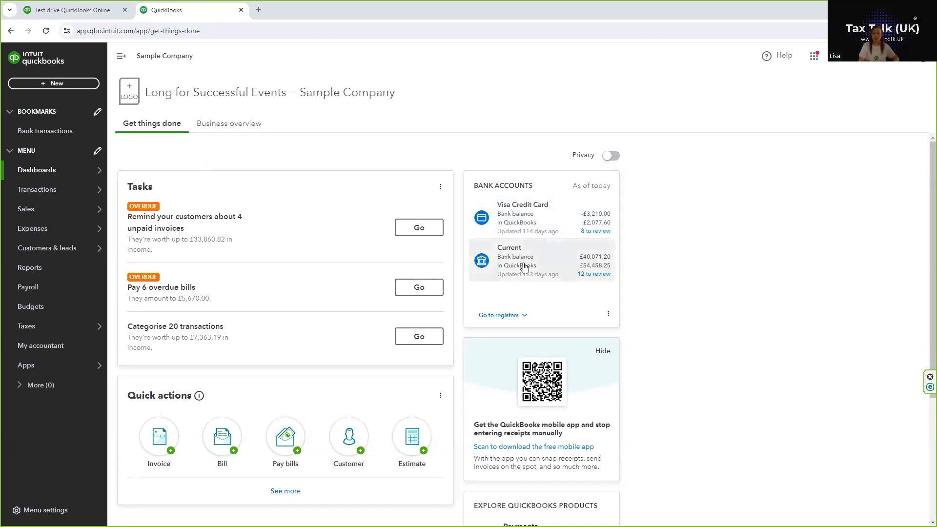
Step: Open the Current account's bank transactions and expand the £1,800.00 ATM deposit dated 10/11/2023
left_click(524, 266)
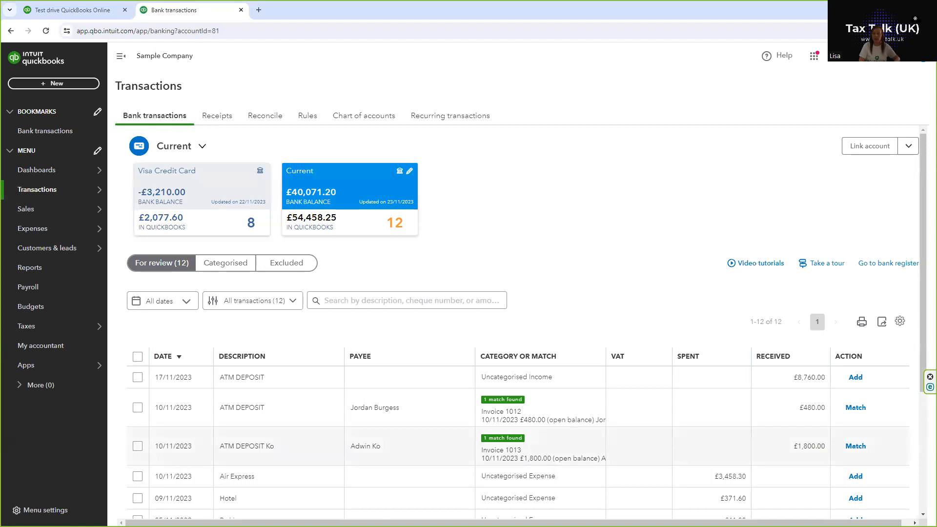
scroll(359, 506, "down", 4)
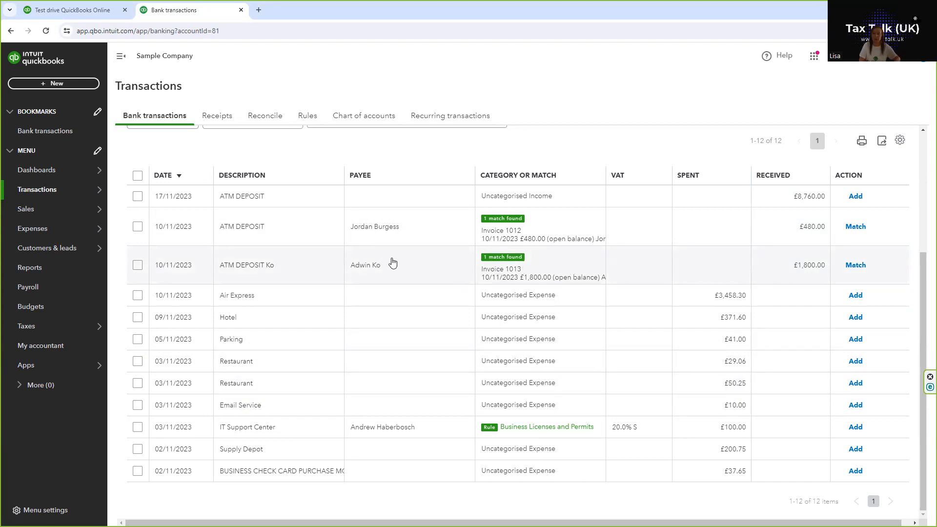
left_click(415, 267)
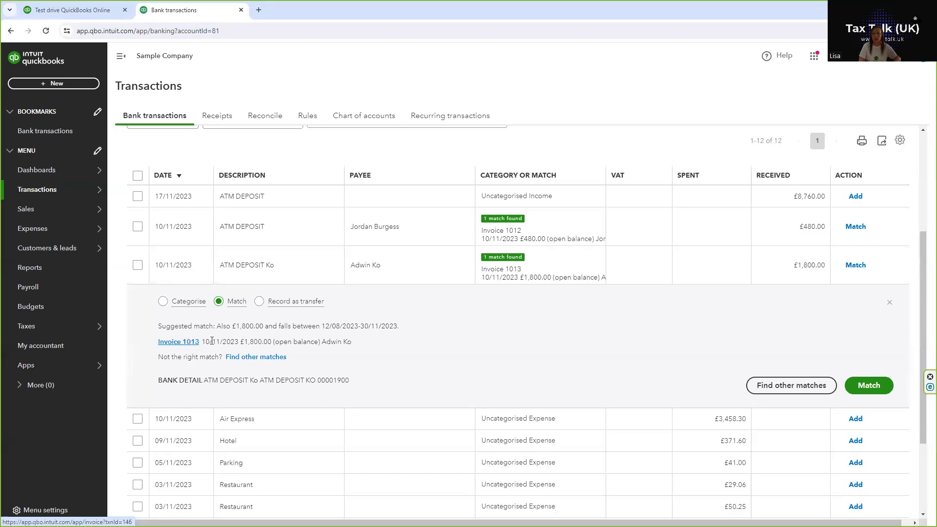
Step: View the suggested match, invoice 1013, and return to the bank transactions
left_click(168, 341)
scroll(168, 342, "down", 1)
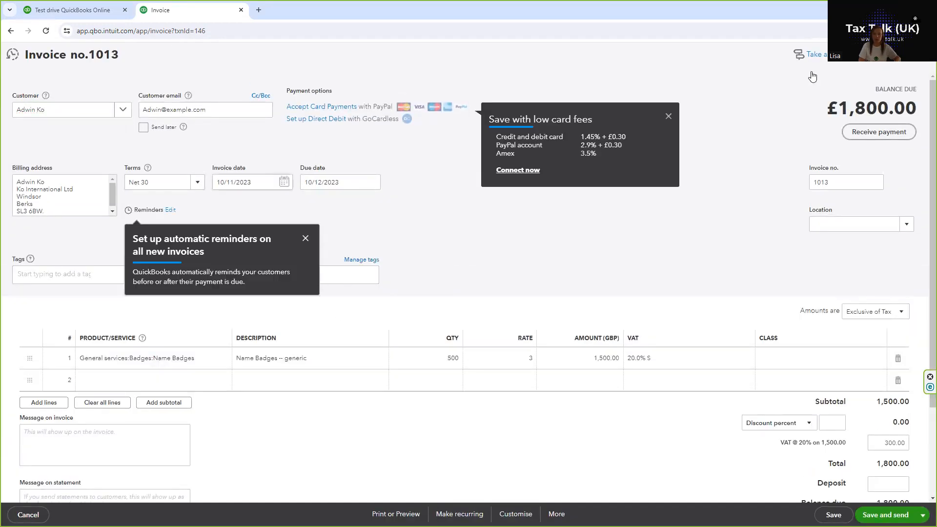
left_click(925, 64)
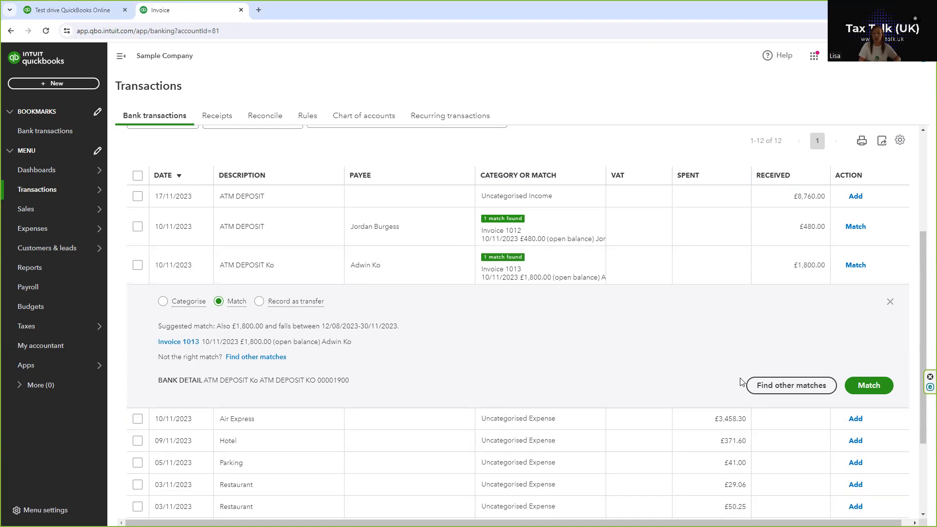
Step: Look for other matches to the £1,800.00 deposit with the From date set to 10/11/2021
left_click(767, 386)
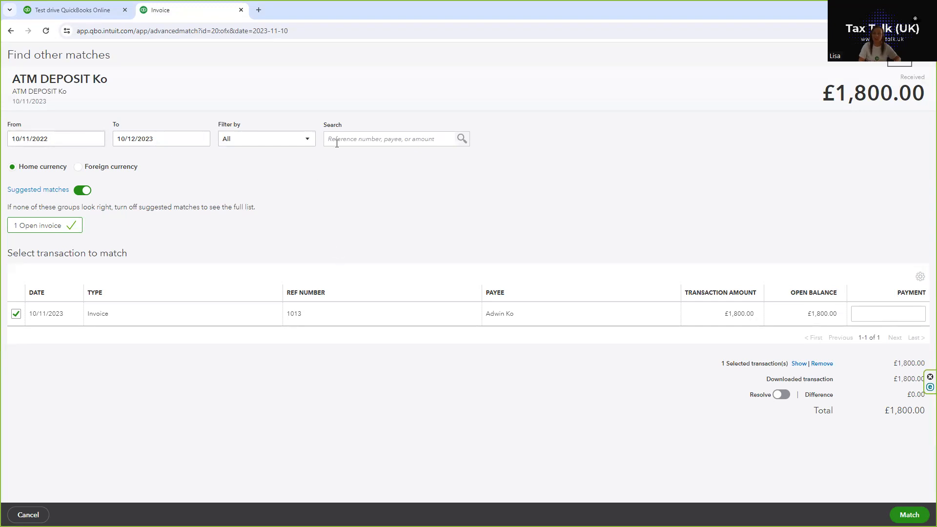
left_click(54, 139)
left_click(55, 139)
key("BackSpace")
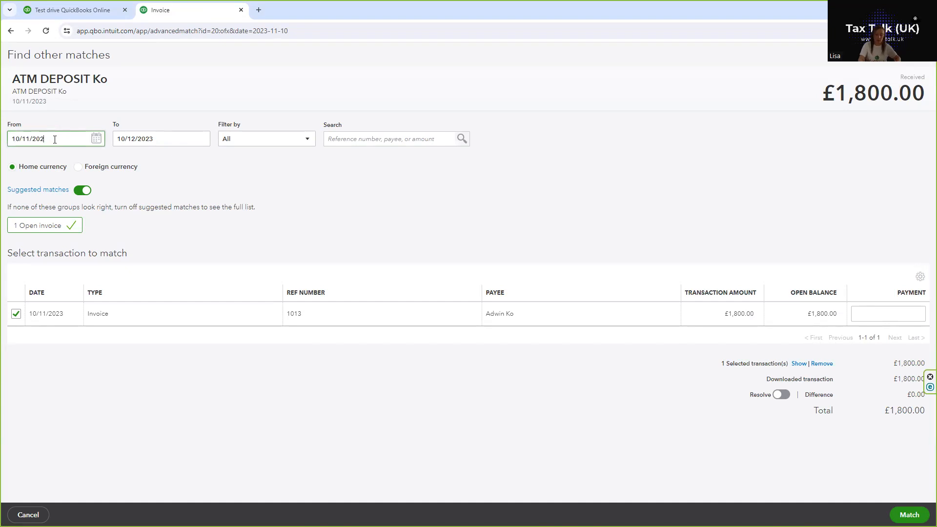
type("1")
key("Tab")
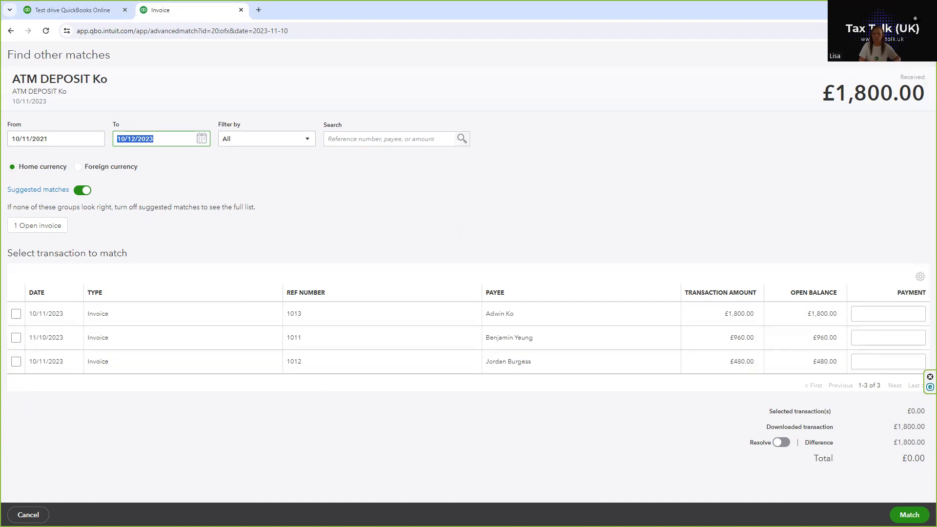
Step: Try selecting invoice 1011 as a match, clear the selection and cancel the search for other matches
left_click(16, 338)
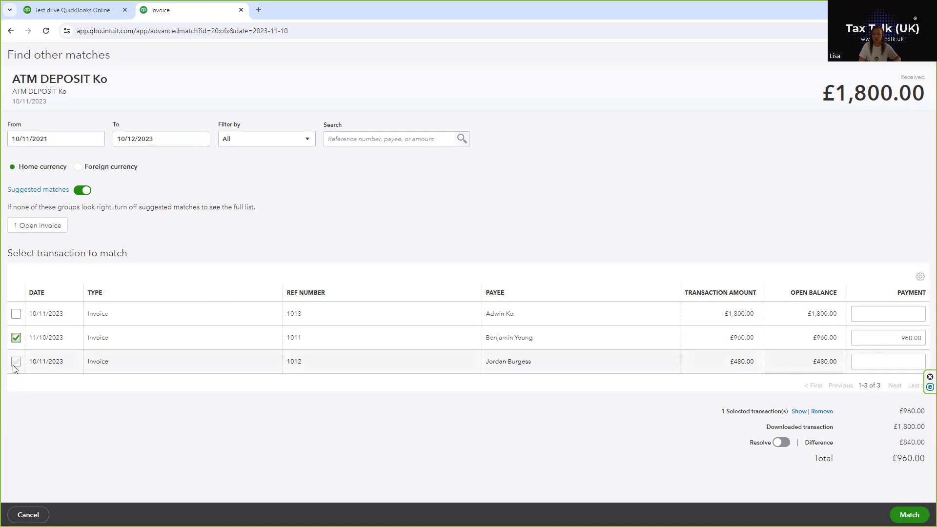
left_click(16, 338)
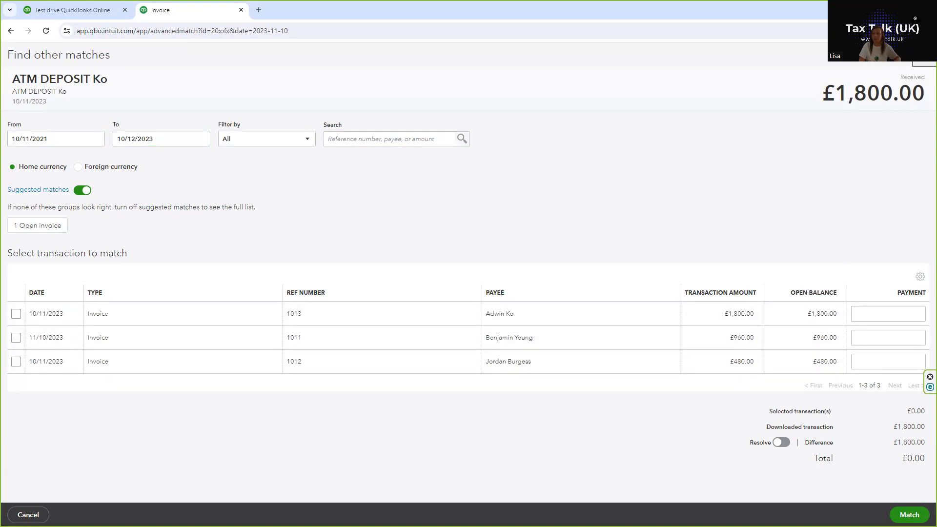
left_click(28, 515)
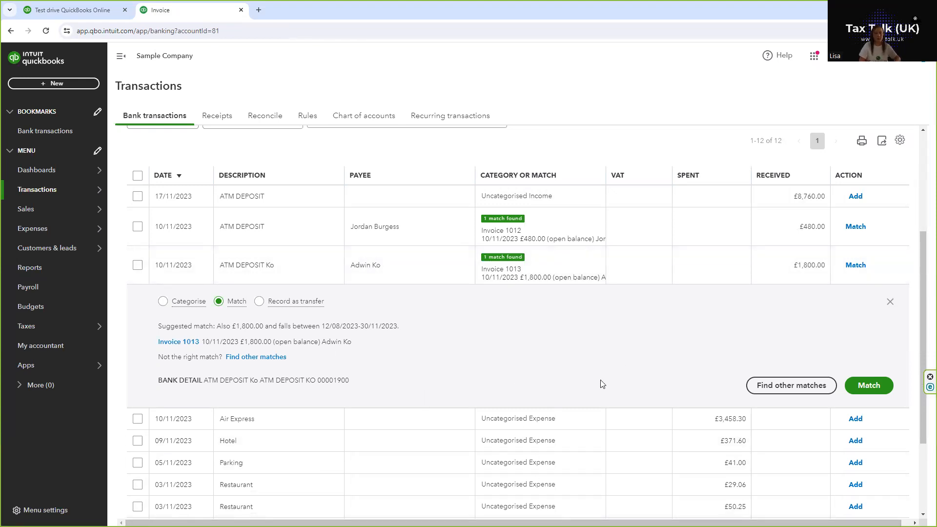
Step: View the categorise options for the £1,800.00 deposit, then try to record it as a transfer from Petty Cash
mouse_move(18, 224)
left_click(163, 302)
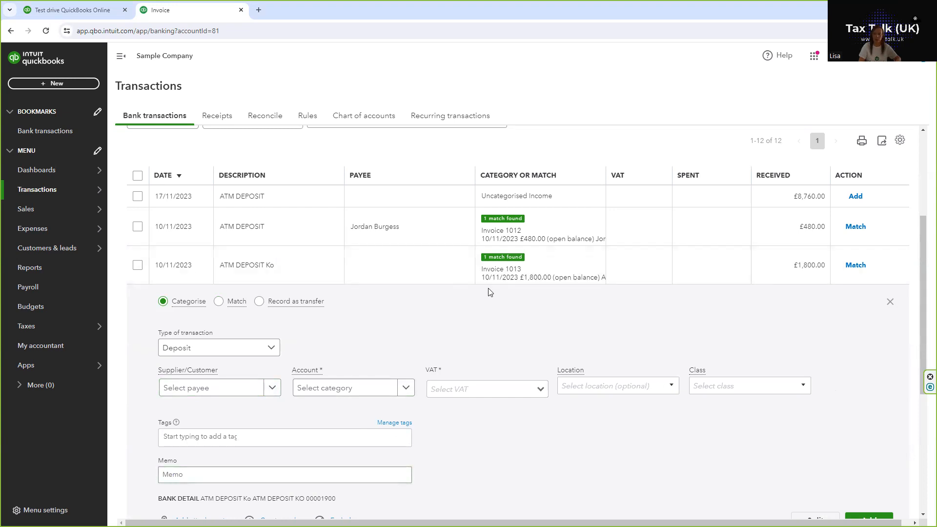
left_click(259, 303)
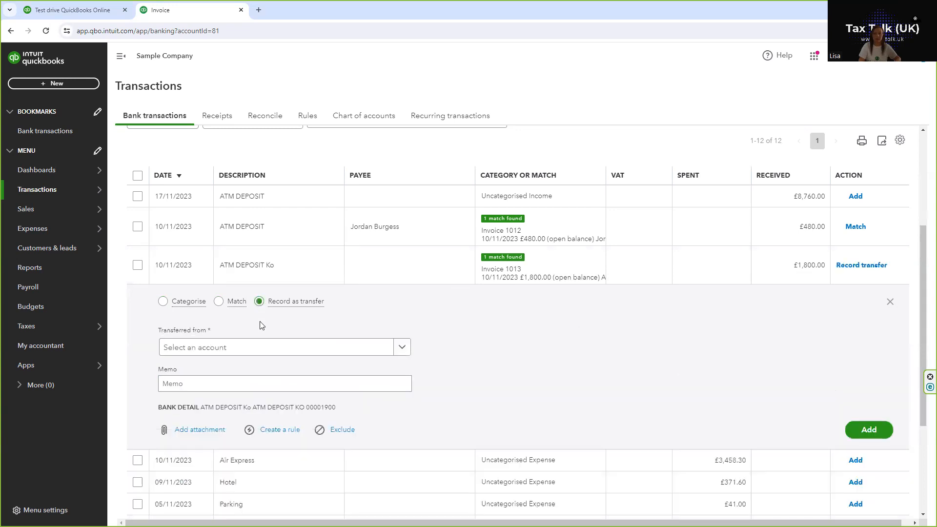
left_click(258, 354)
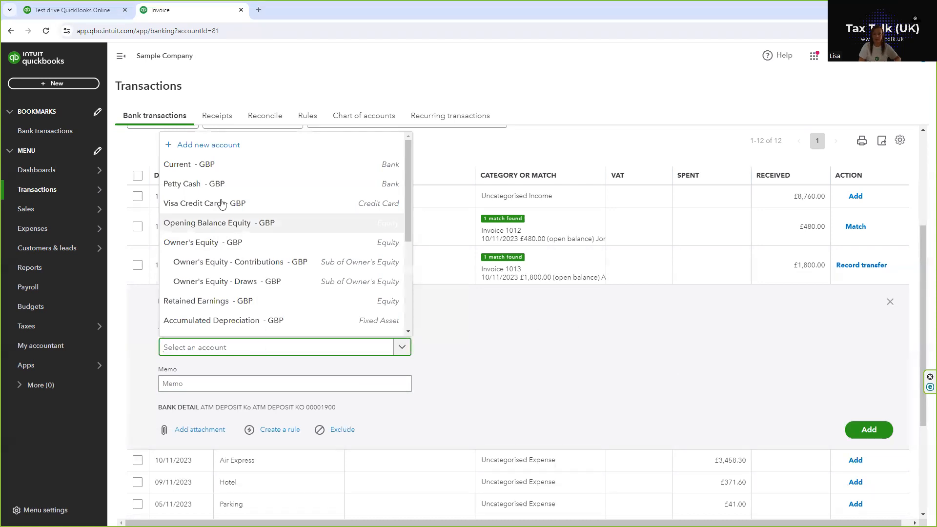
left_click(196, 188)
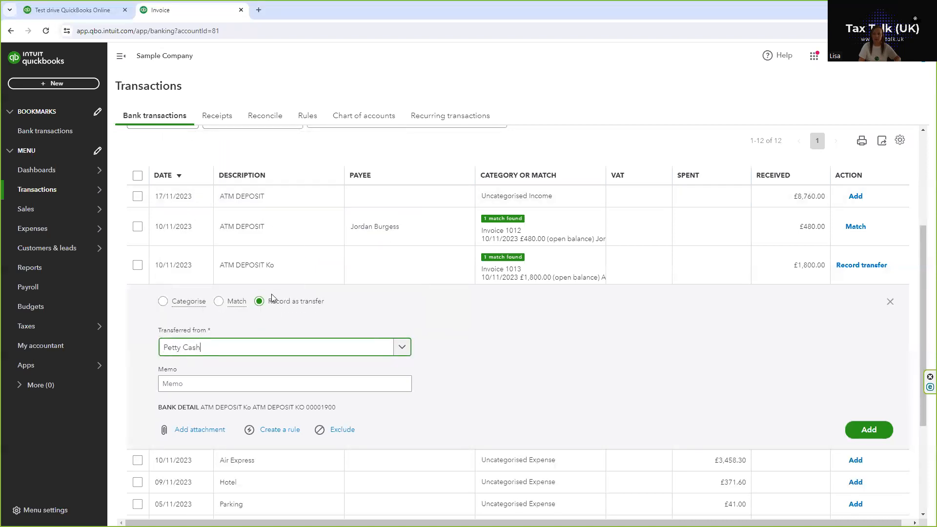
left_click(868, 429)
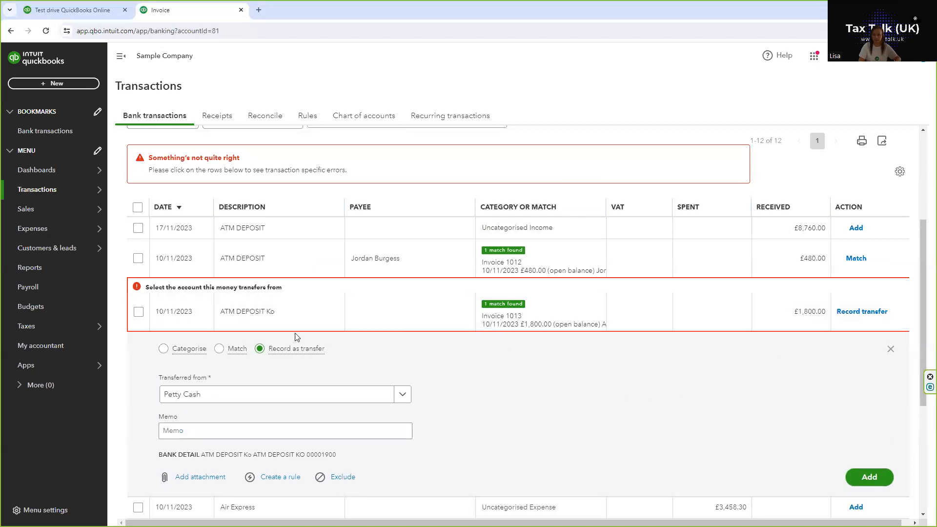
Step: Reload the bank transactions and examine the category and VAT that the rule assigns to the IT Support Center transaction
mouse_move(83, 194)
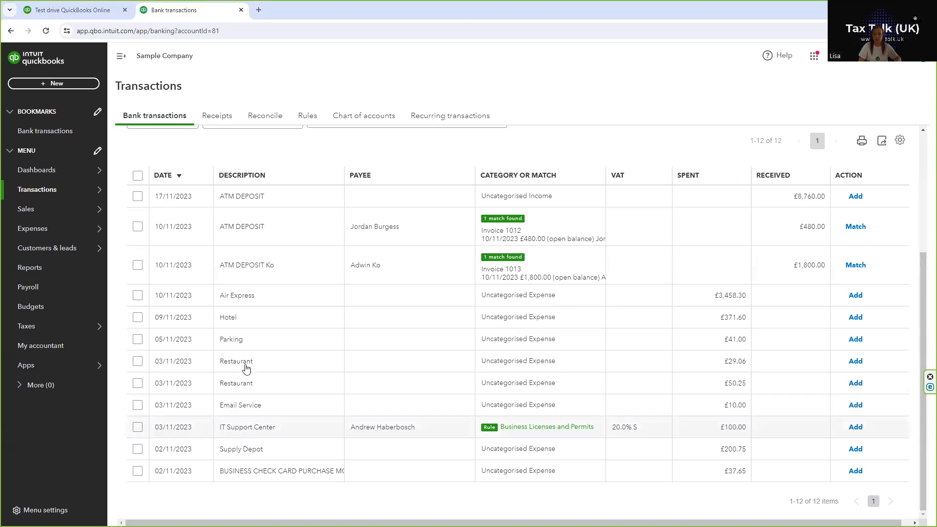
scroll(249, 362, "down", 3)
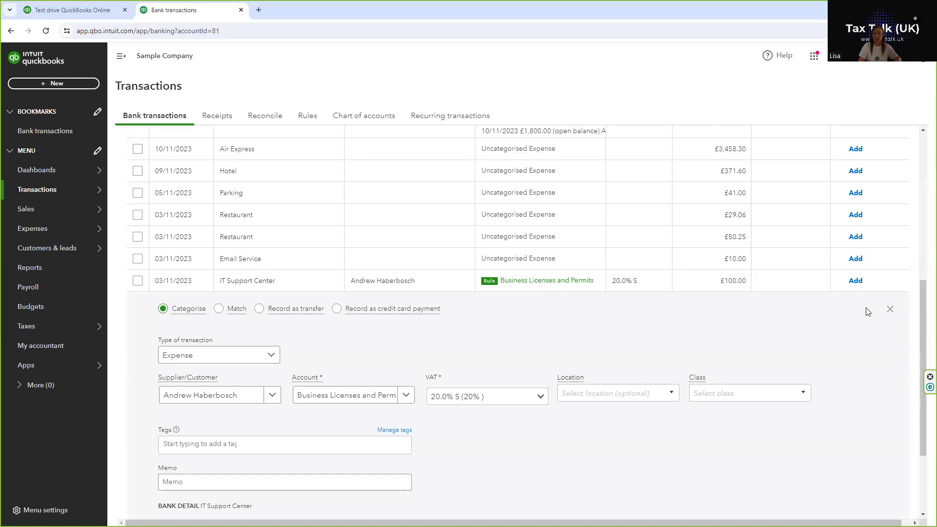
scroll(371, 244, "up", 1)
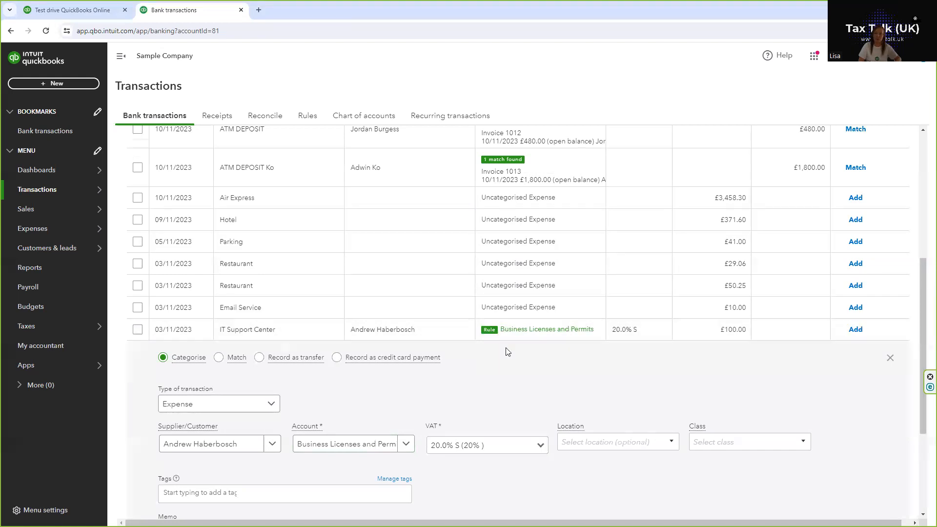
scroll(506, 350, "up", 1)
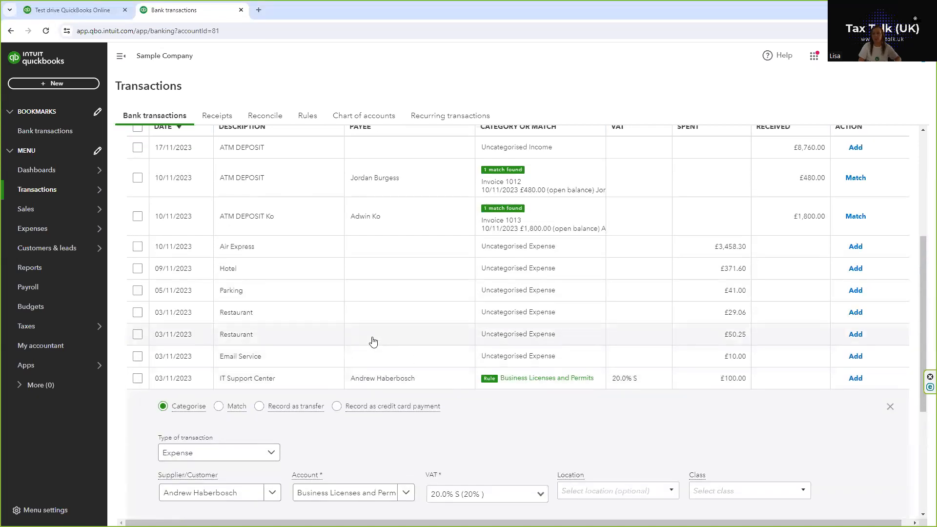
mouse_move(410, 394)
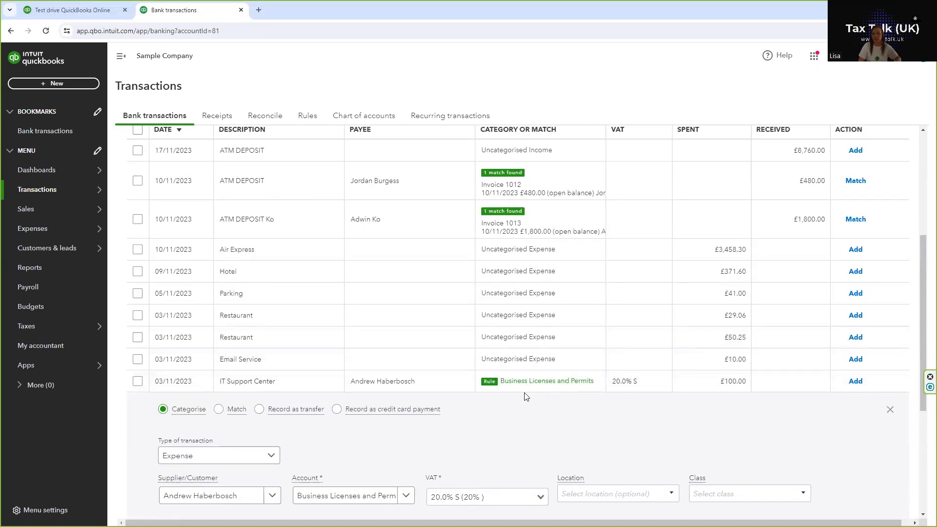
scroll(463, 332, "up", 5)
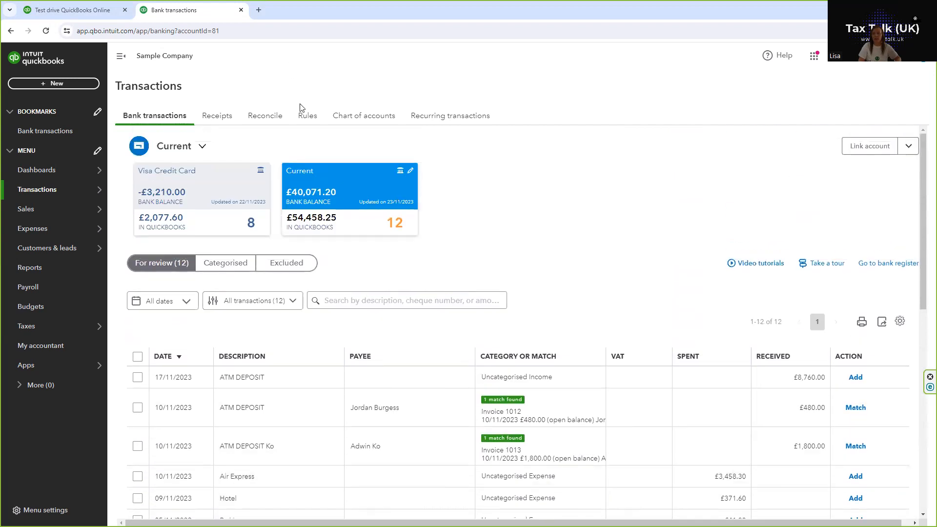
Step: Open the existing IT Support Center bank rule for editing and check its money direction, bank account and condition options
left_click(306, 117)
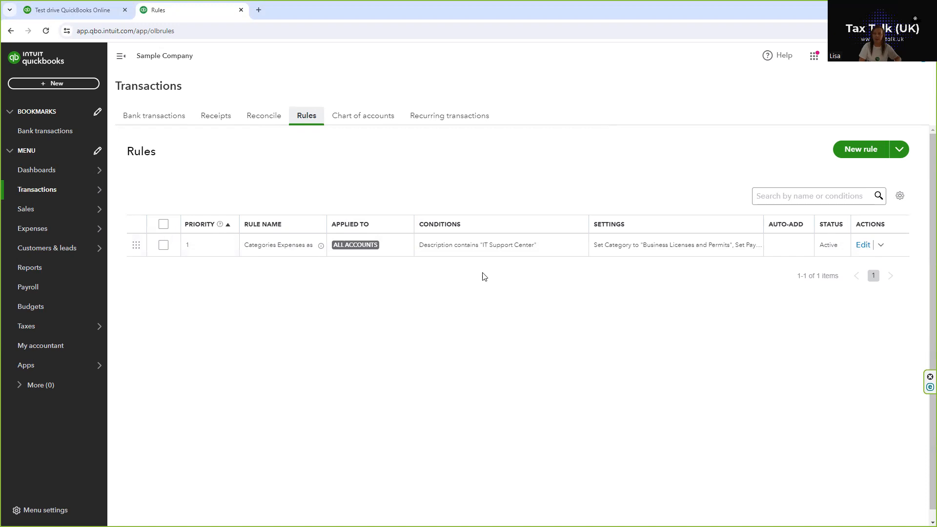
left_click(862, 245)
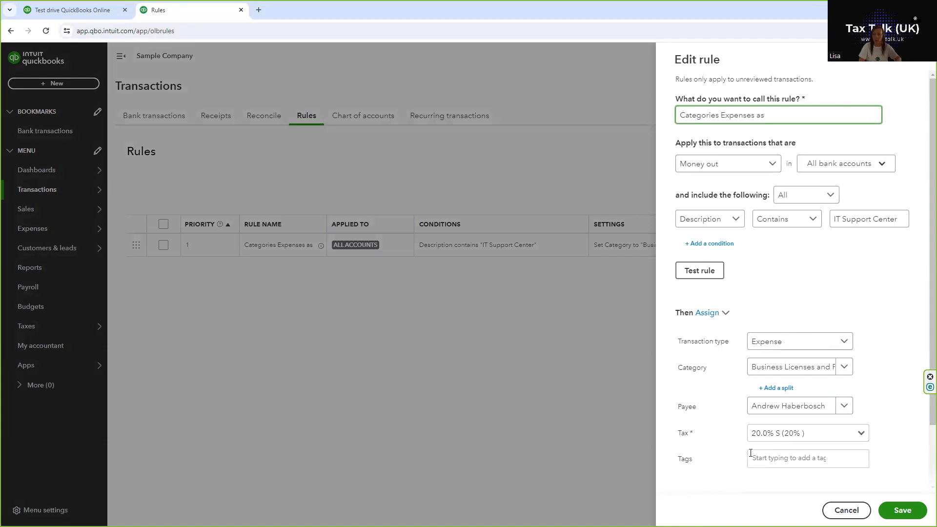
left_click(699, 169)
left_click(698, 169)
left_click(821, 163)
left_click(821, 164)
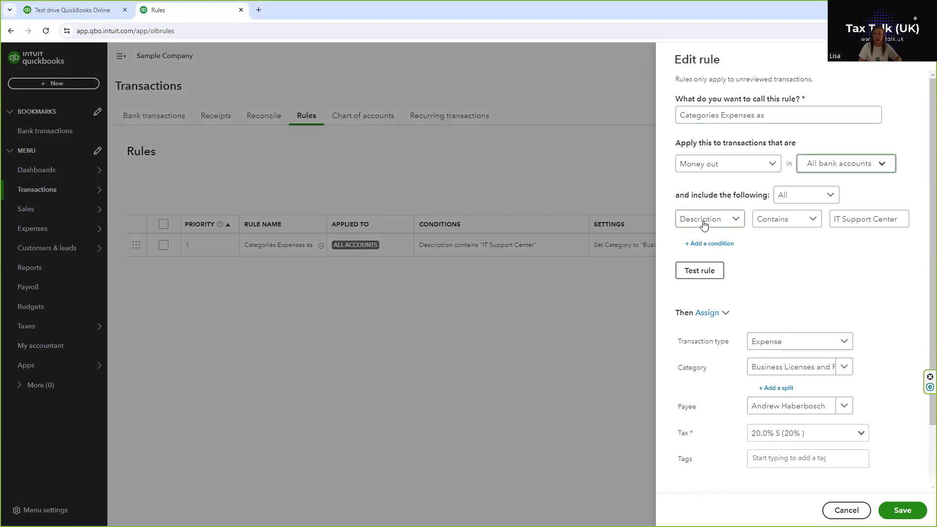
left_click(703, 223)
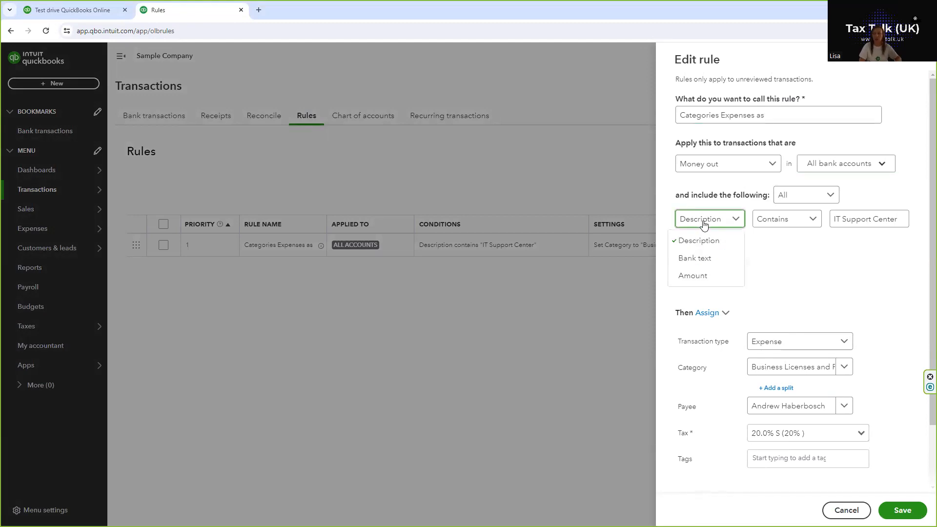
left_click(702, 224)
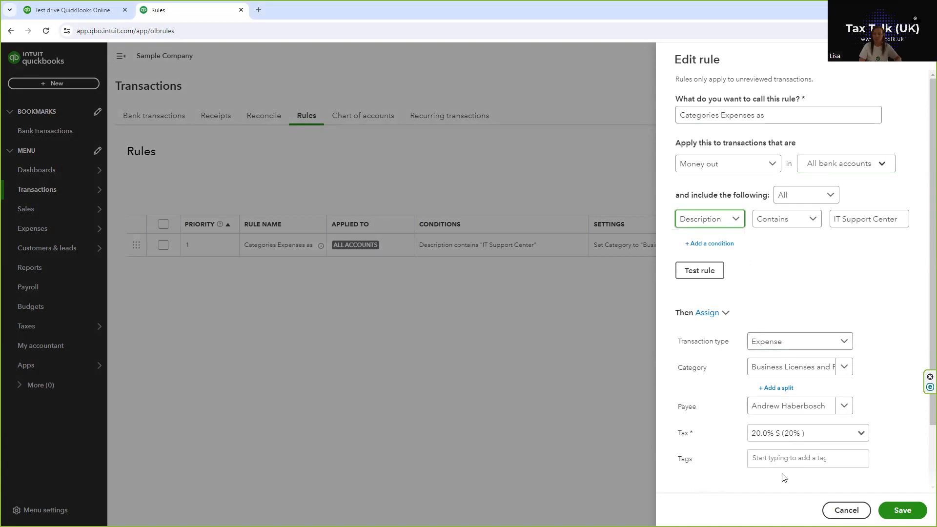
Step: Review the rule's assignment and auto-add settings, test the rule, and close it without saving
scroll(738, 358, "down", 2)
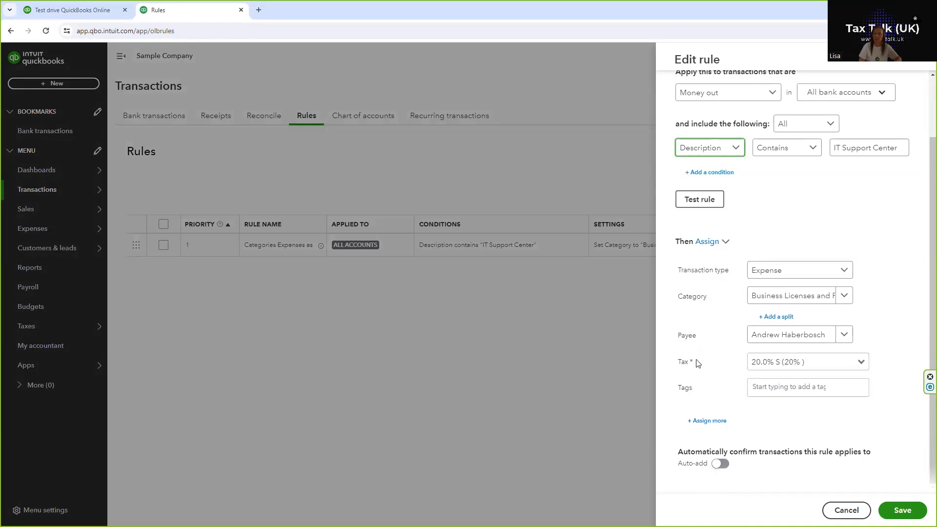
scroll(698, 362, "up", 2)
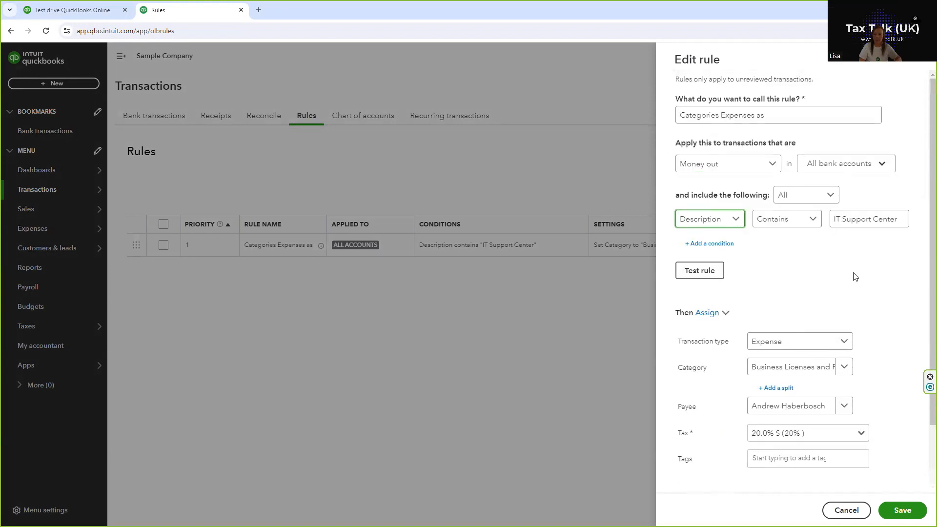
left_click(692, 273)
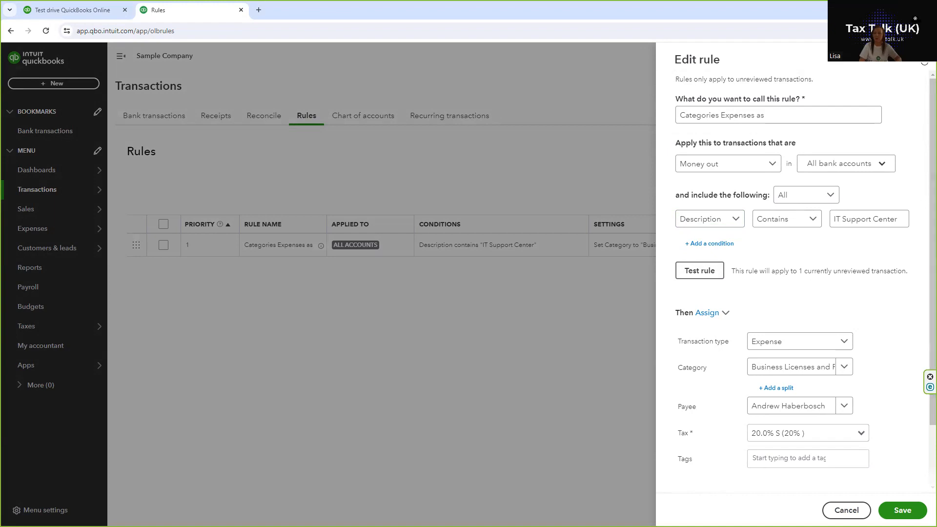
left_click(925, 64)
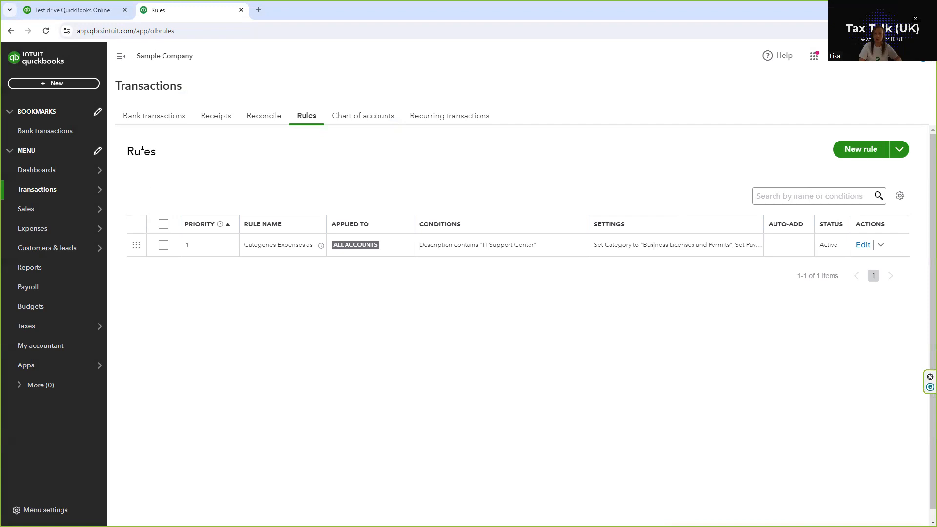
Step: Return to the bank transactions and expand the £10.00 Email Service transaction to show its categorise form
left_click(161, 121)
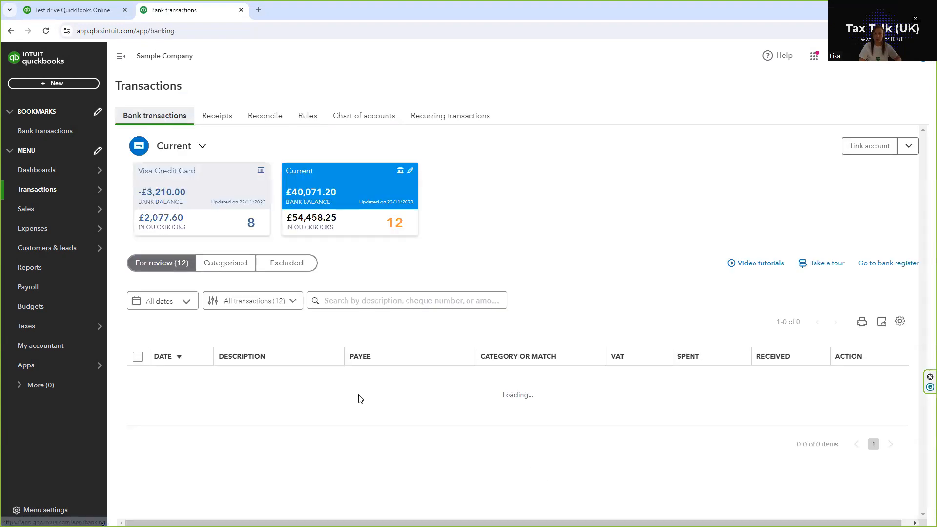
scroll(356, 402, "down", 4)
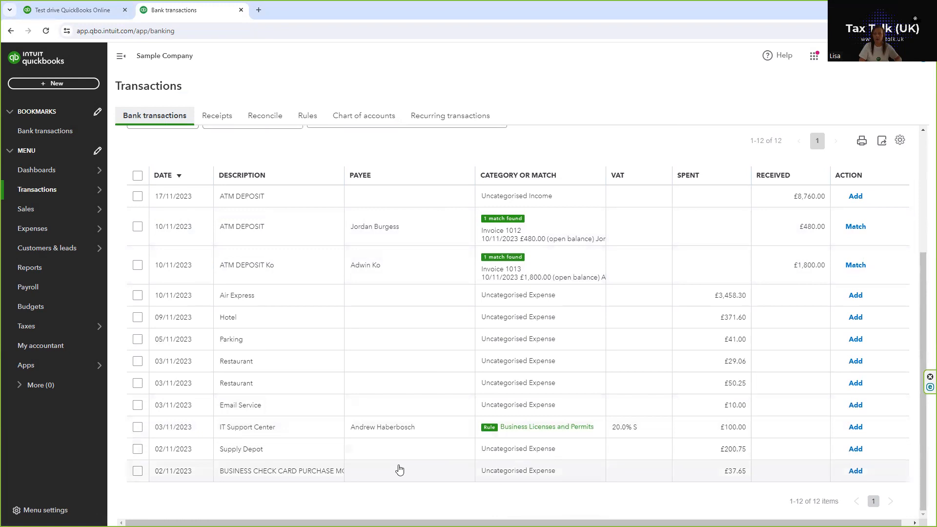
left_click(234, 411)
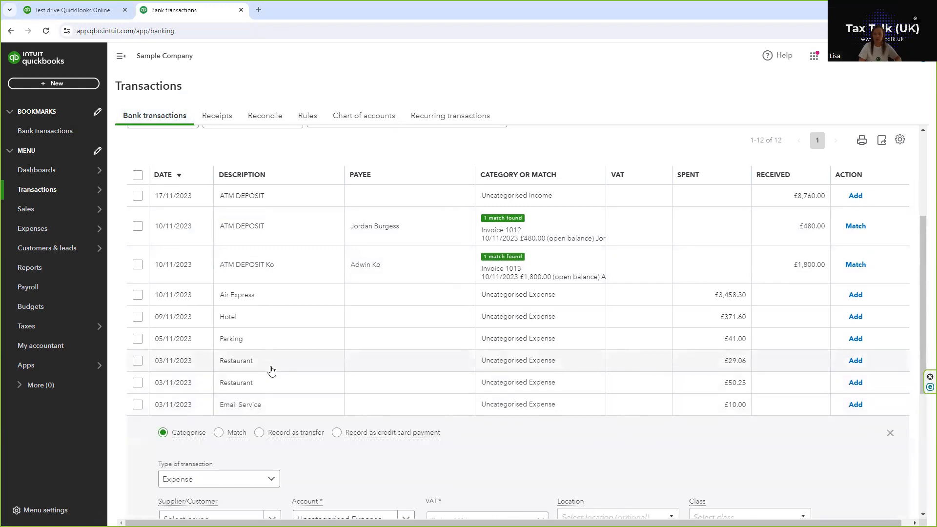
scroll(270, 370, "down", 4)
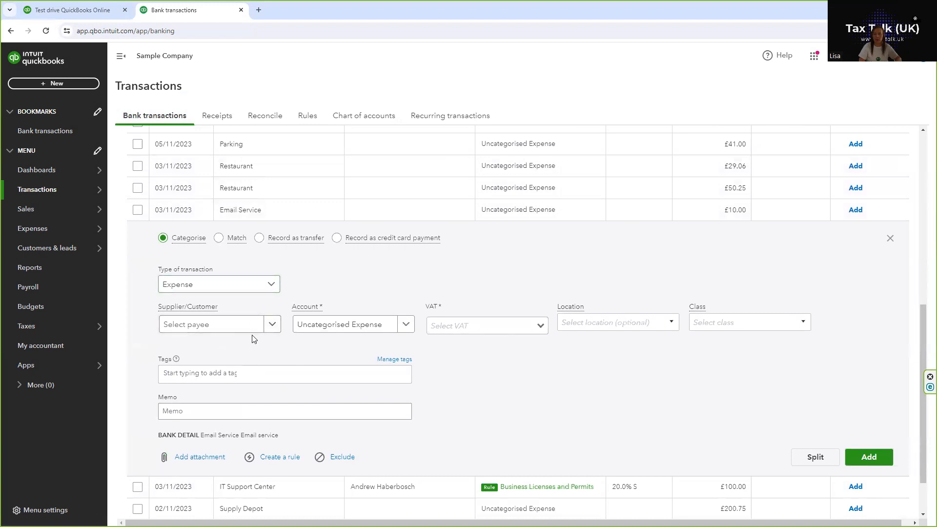
Step: Create a bank rule from the Email Service transaction, name it Email Service, and base its condition on the bank text
left_click(273, 458)
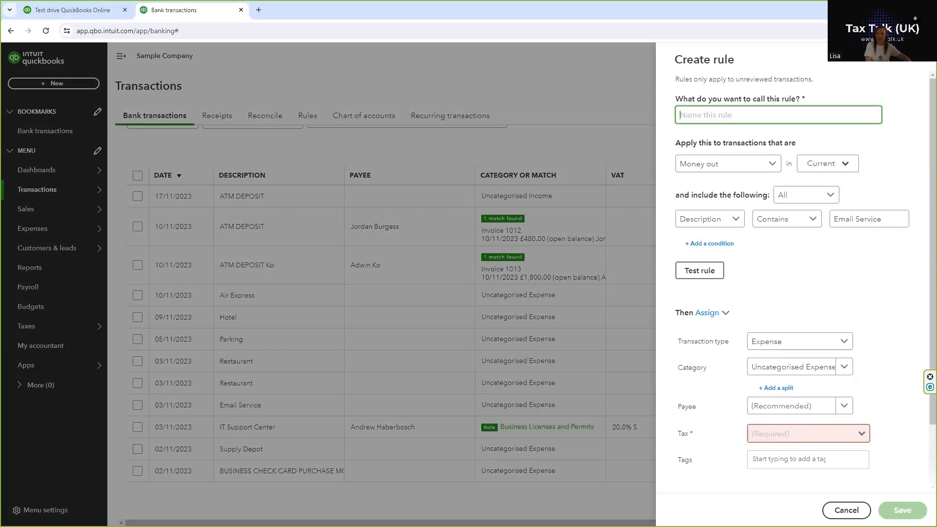
type("Emai")
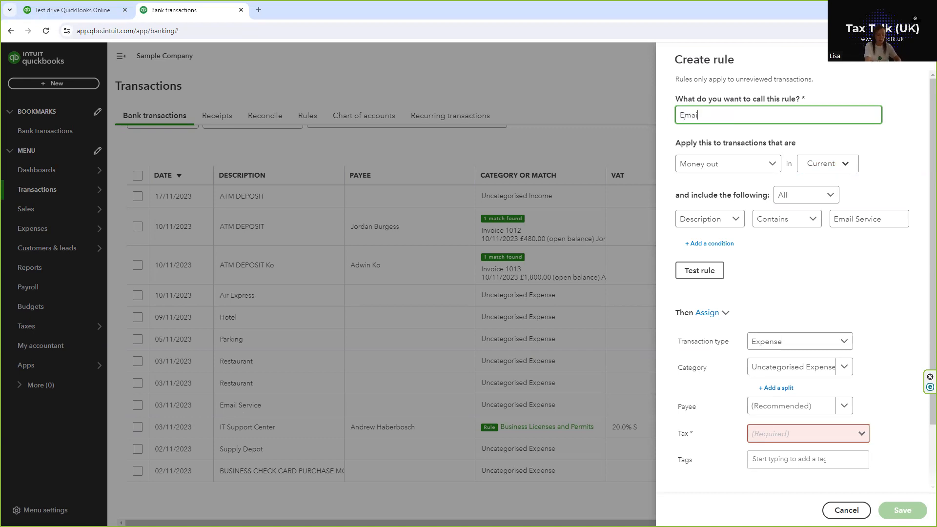
type("l Service")
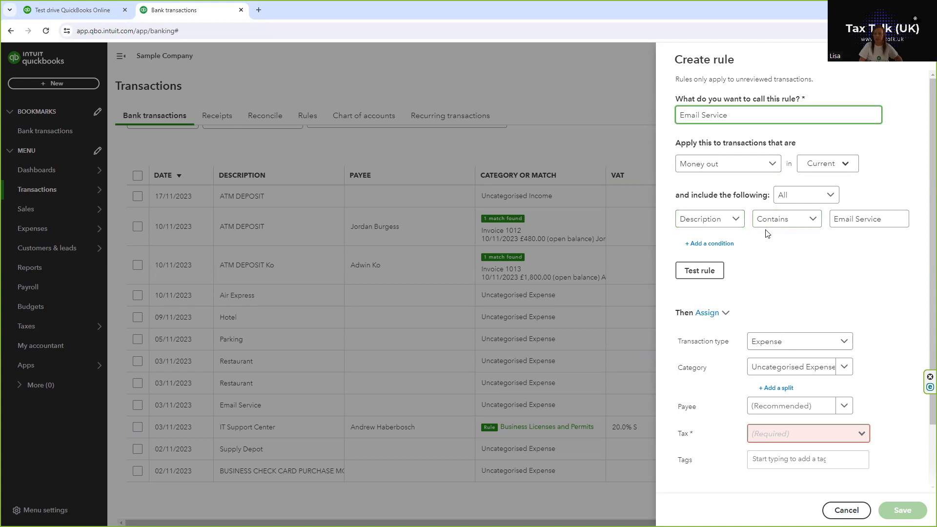
left_click(712, 220)
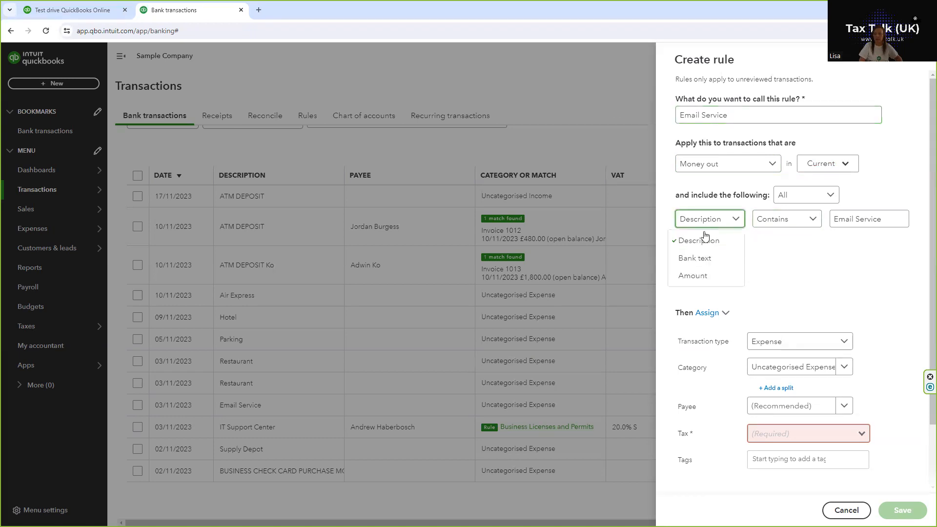
left_click(697, 257)
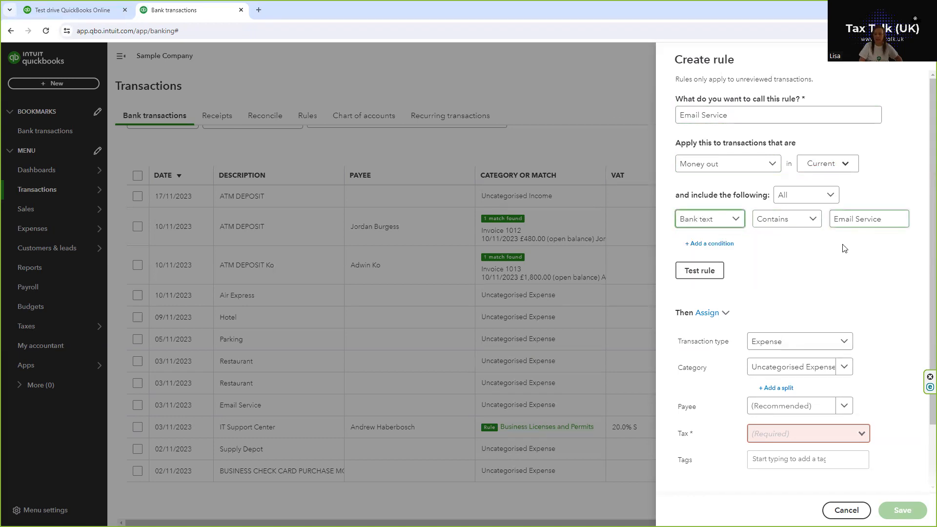
Step: Assign the Dues and Subscriptions category and the 0.0% Z tax rate in the Email Service rule
left_click(775, 367)
type("sub")
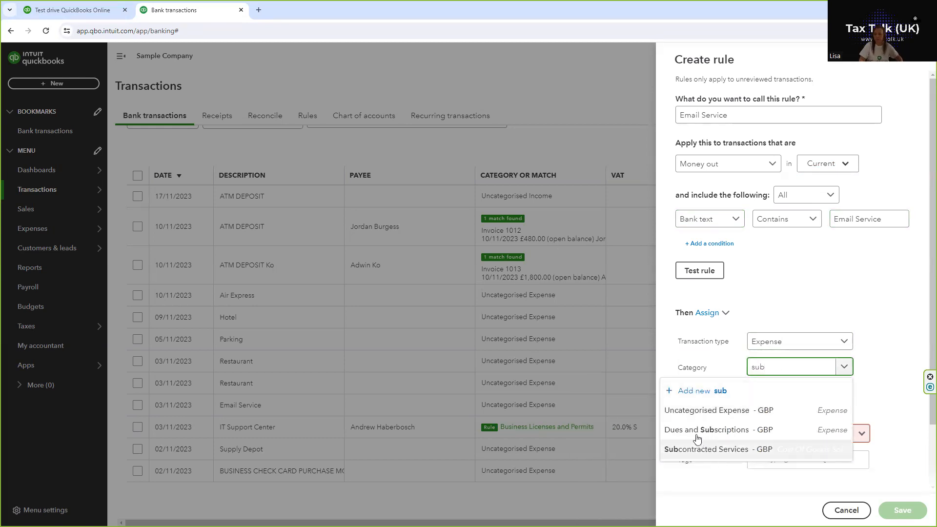
left_click(780, 429)
left_click(768, 429)
type("0")
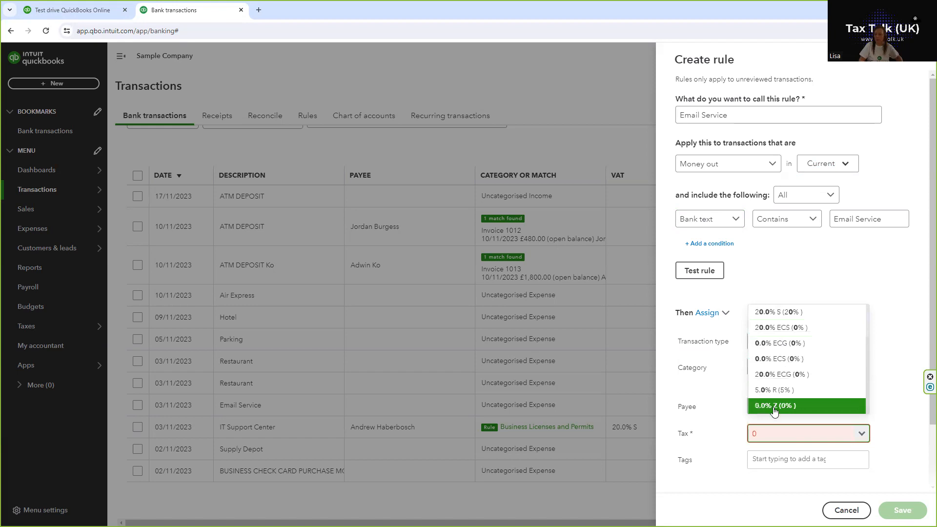
left_click(774, 409)
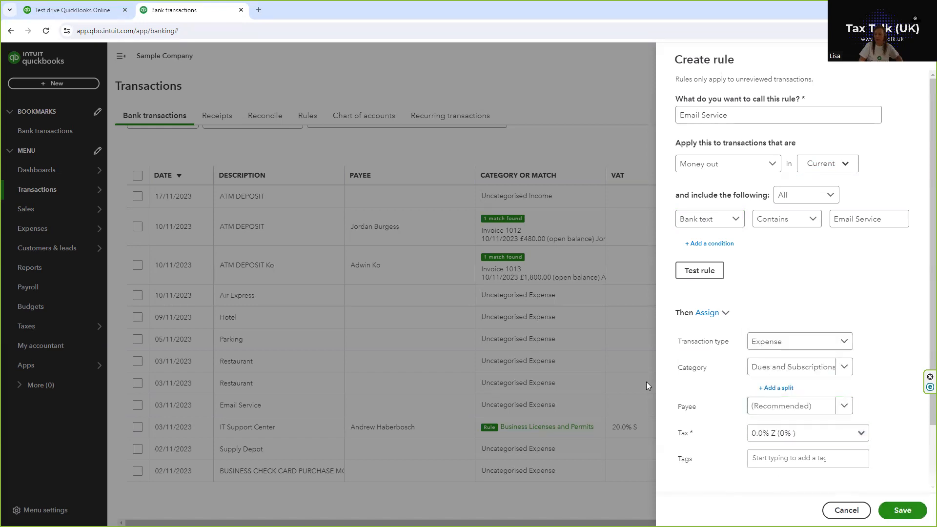
Step: Review the auto-add setting of the Email Service rule and save the rule
scroll(712, 427, "down", 2)
left_click(717, 464)
left_click(718, 464)
left_click(901, 511)
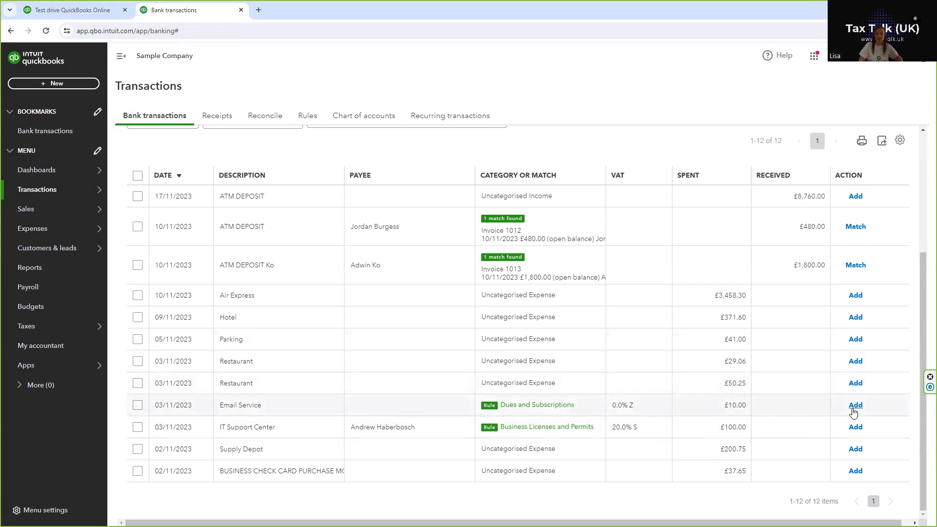
Step: Expand the £10.00 Email Service transaction and check the account, VAT and rule applied to it
left_click(272, 404)
scroll(307, 349, "down", 3)
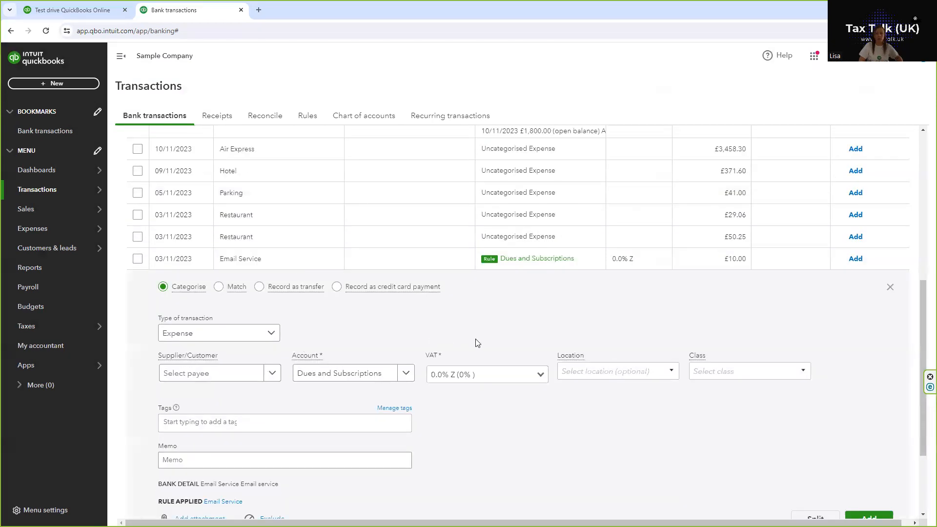
scroll(470, 335, "up", 1)
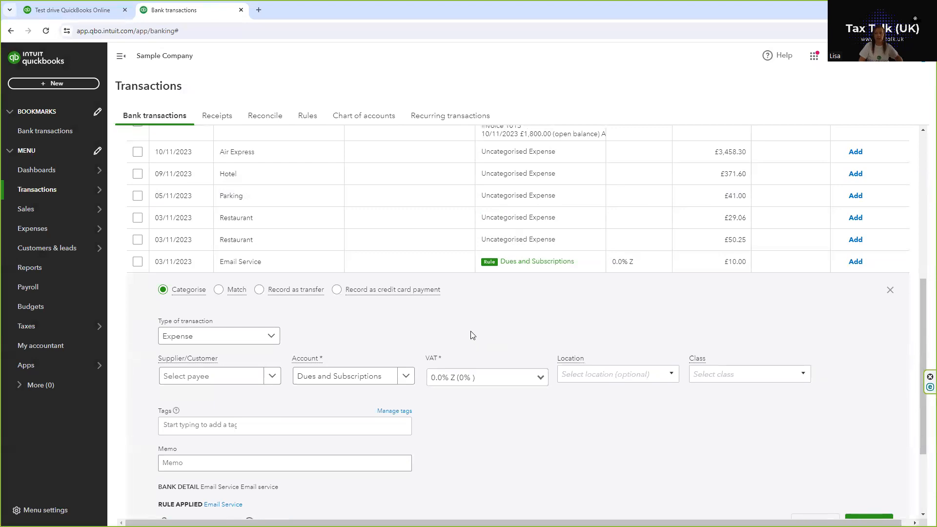